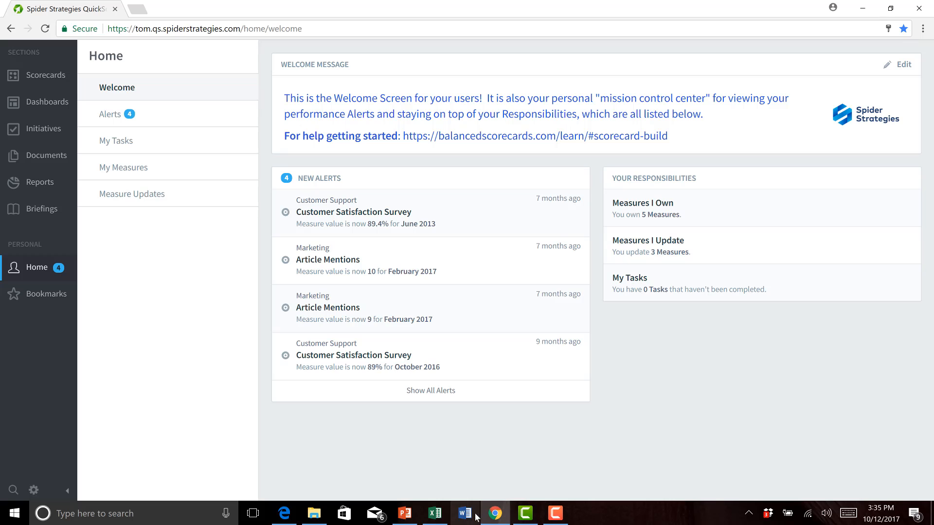
Step: Open the Briefings section and switch the organization to Mobileworld Inc
click(39, 214)
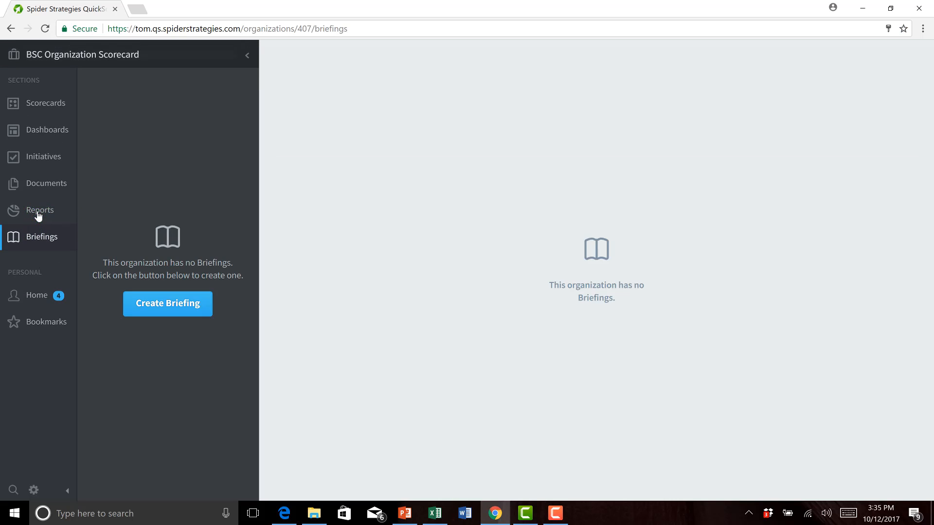
click(97, 56)
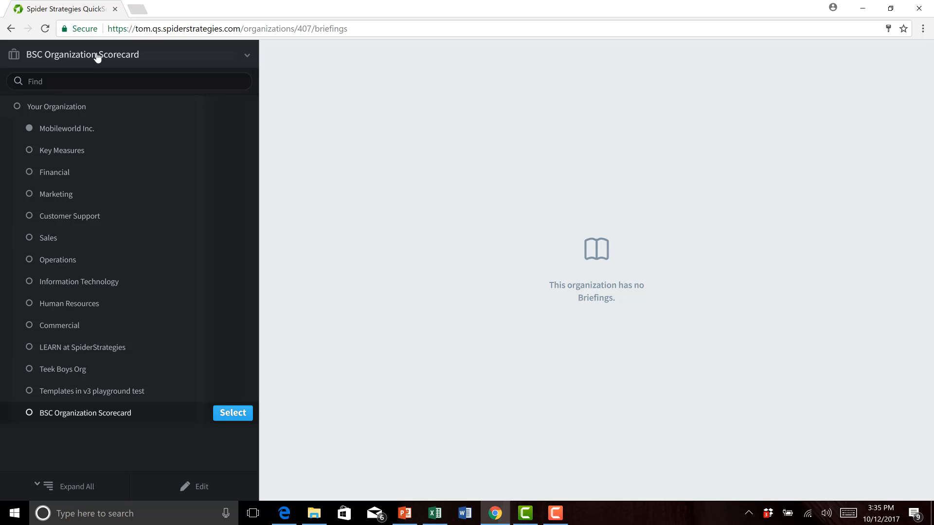
click(82, 130)
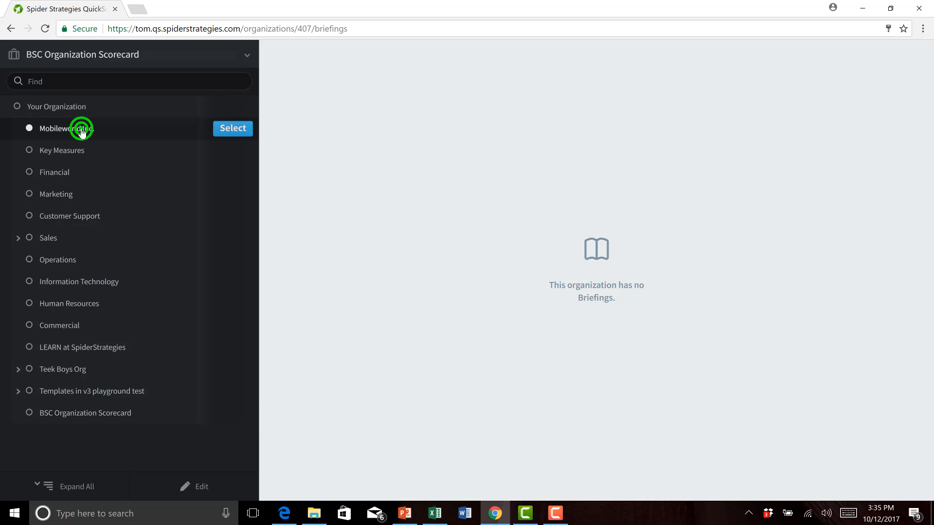
click(230, 132)
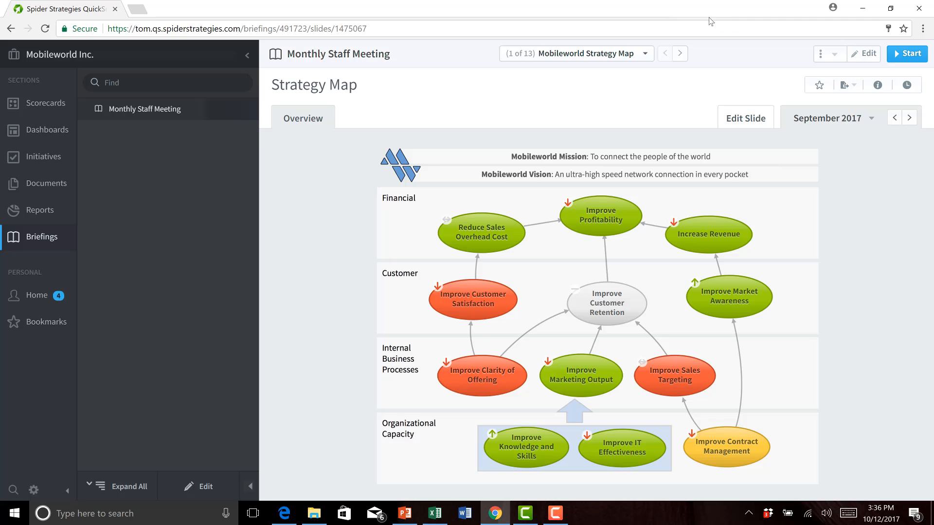
Step: Look through the slides of the Monthly Staff Meeting briefing, from the Strategy Map on to the Financial Report
click(679, 54)
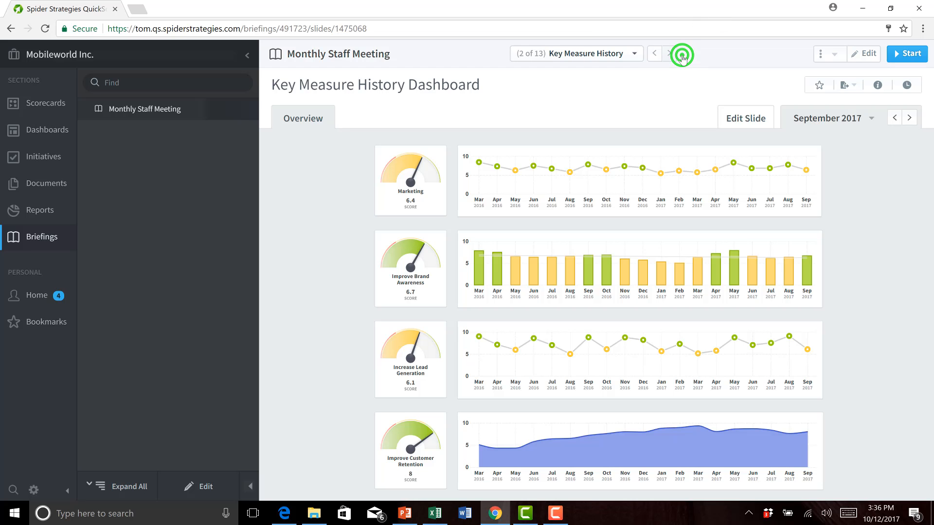
click(671, 54)
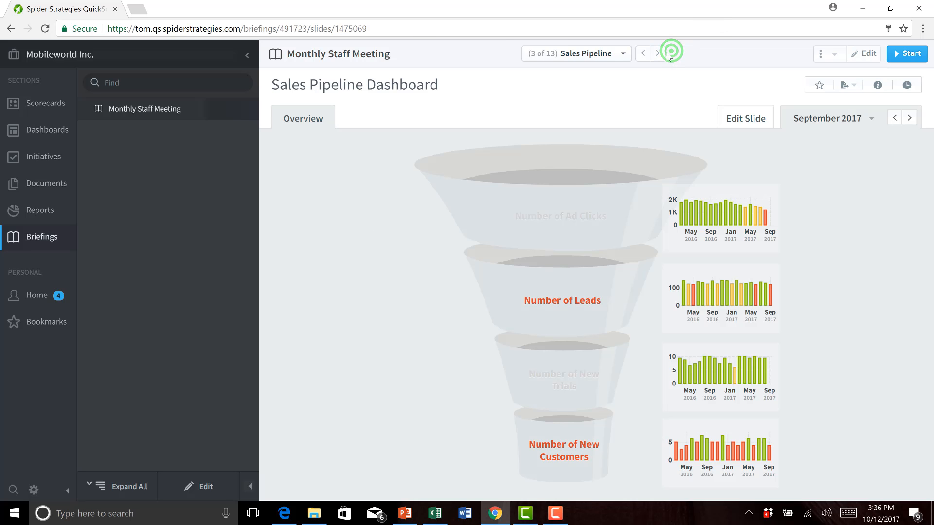
click(659, 54)
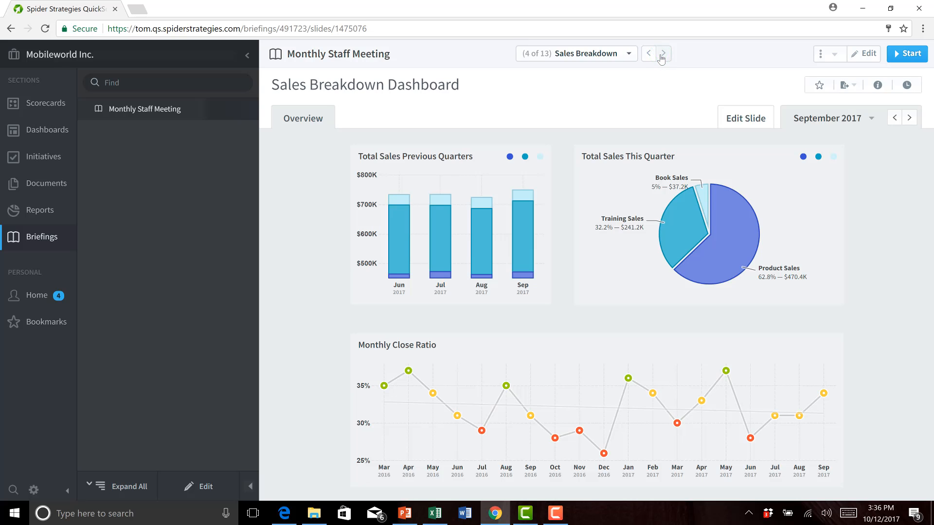
click(660, 55)
click(656, 54)
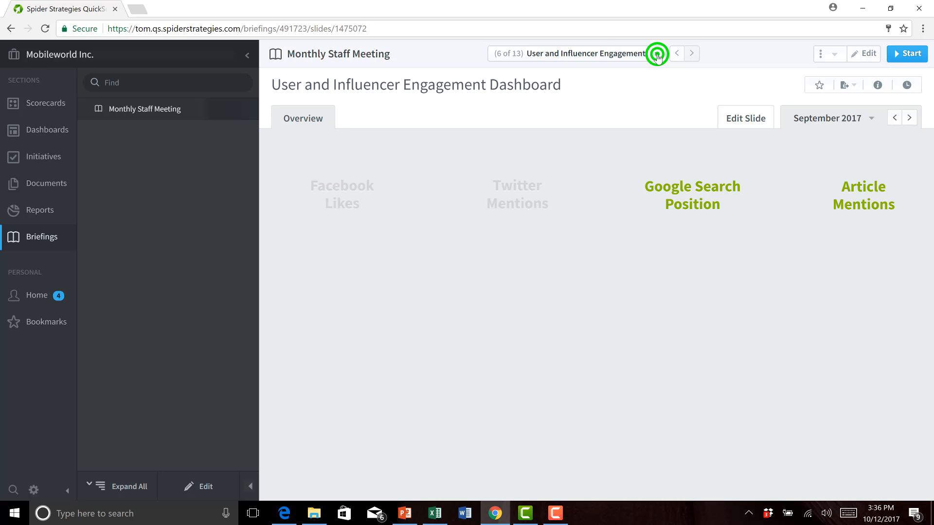
click(692, 53)
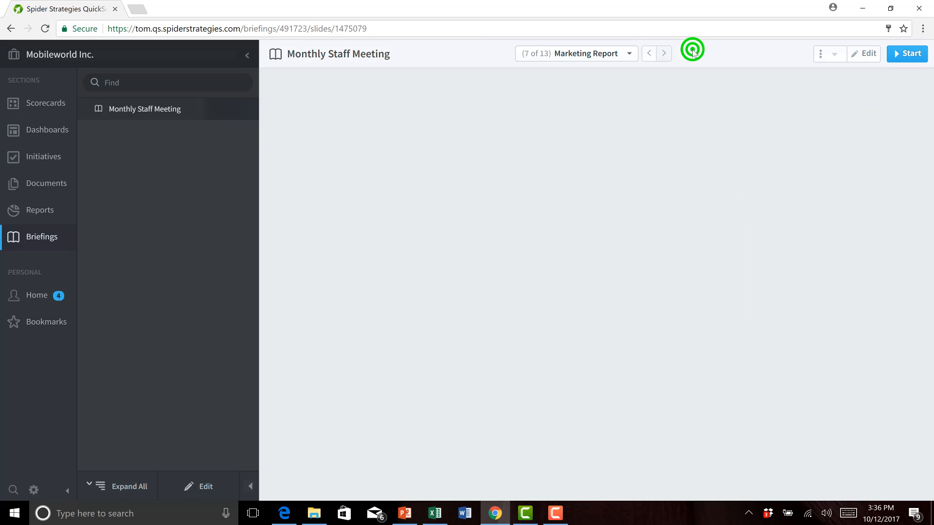
click(663, 53)
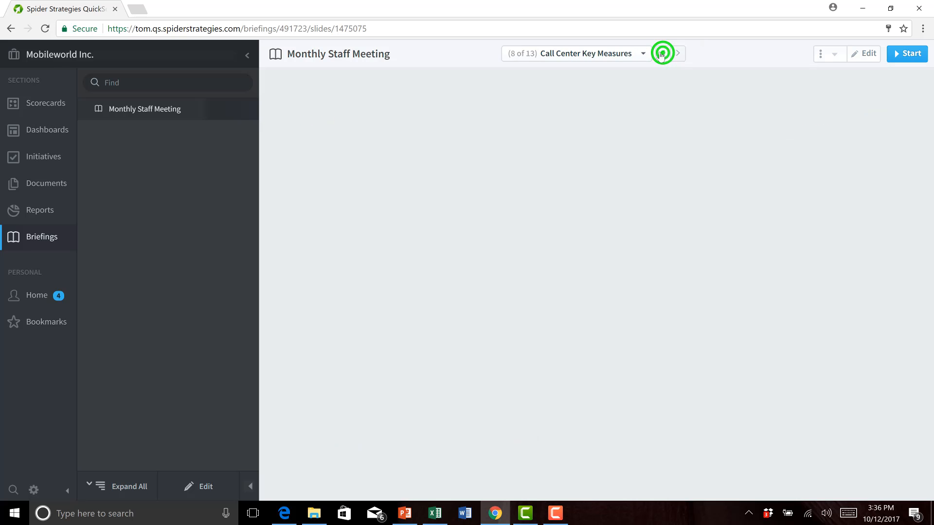
click(643, 55)
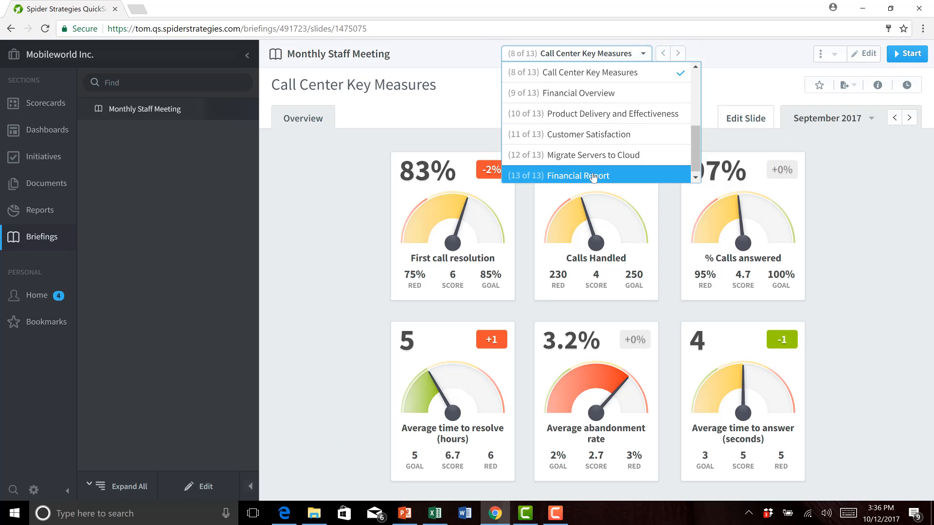
click(593, 174)
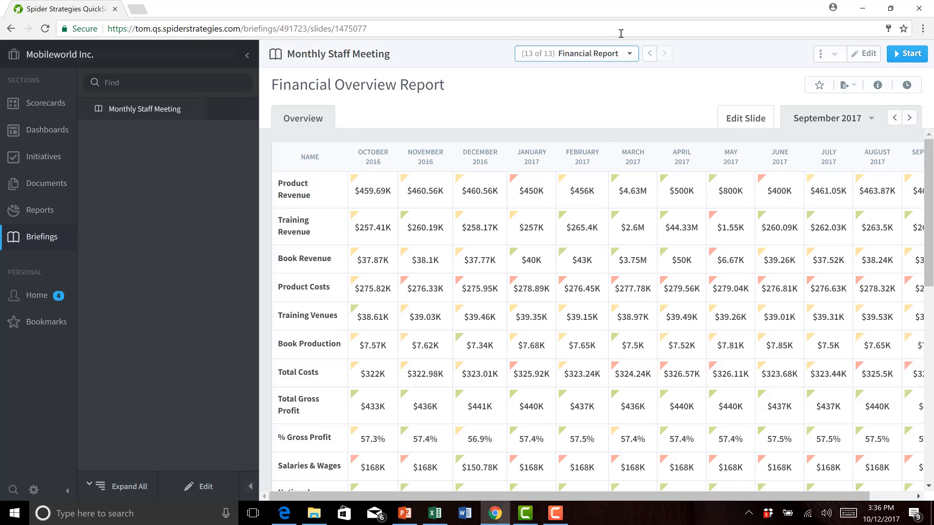
Step: Create a new briefing named "Training briefing 2017" under Mobileworld Inc. and finish editing the briefing list
click(206, 485)
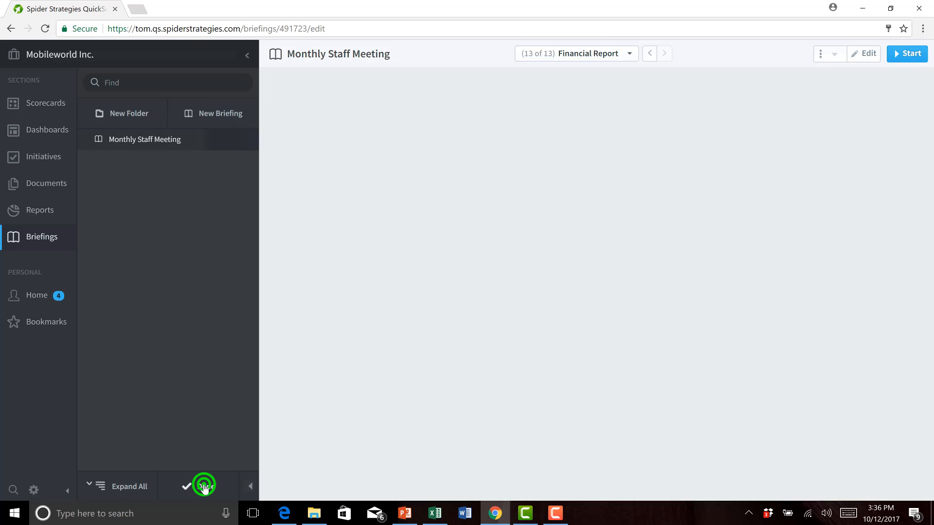
click(218, 114)
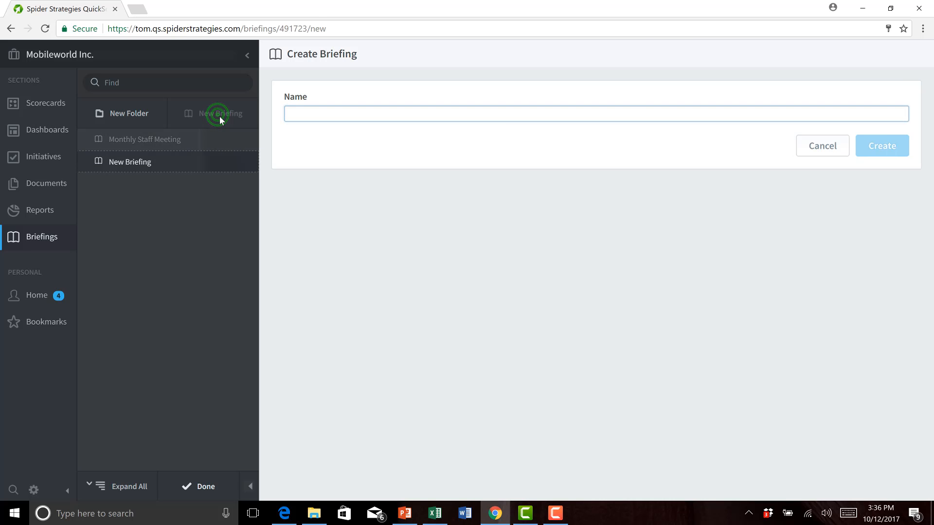
text(Traini)
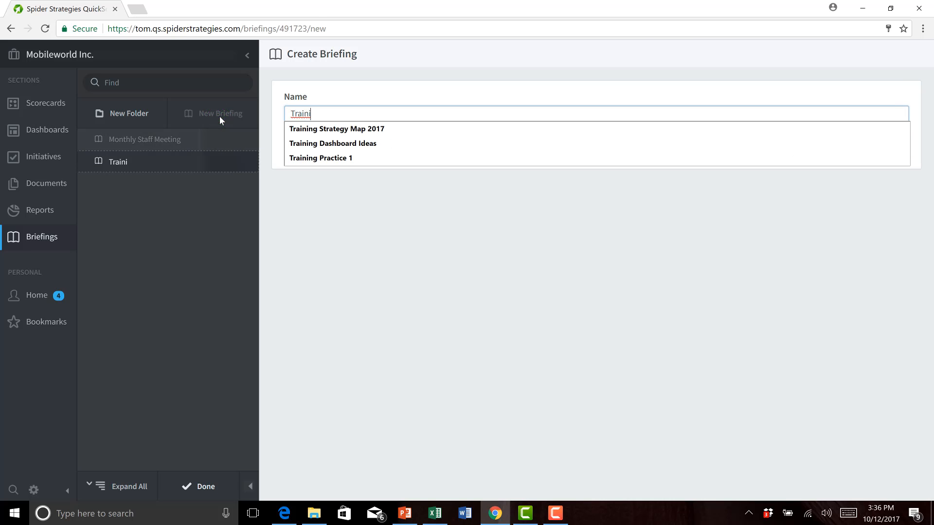
text(ng brief)
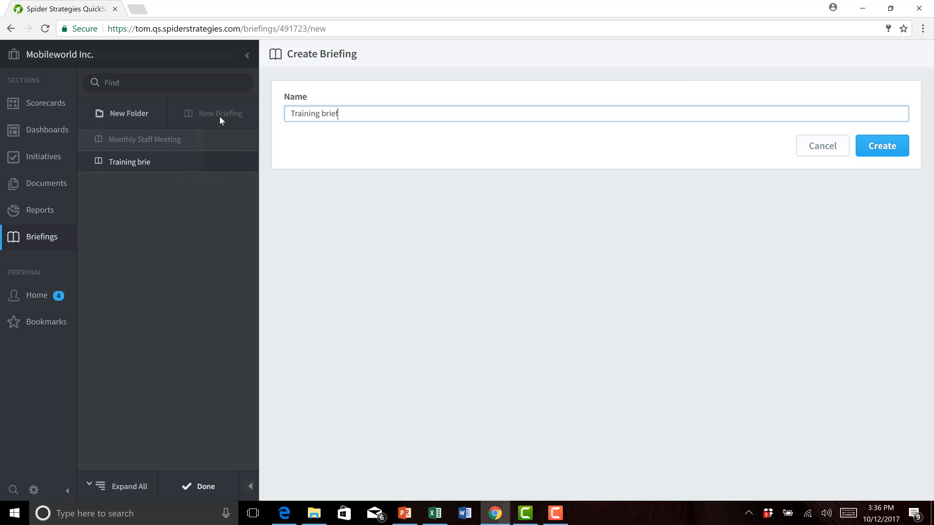
text(ing 2017)
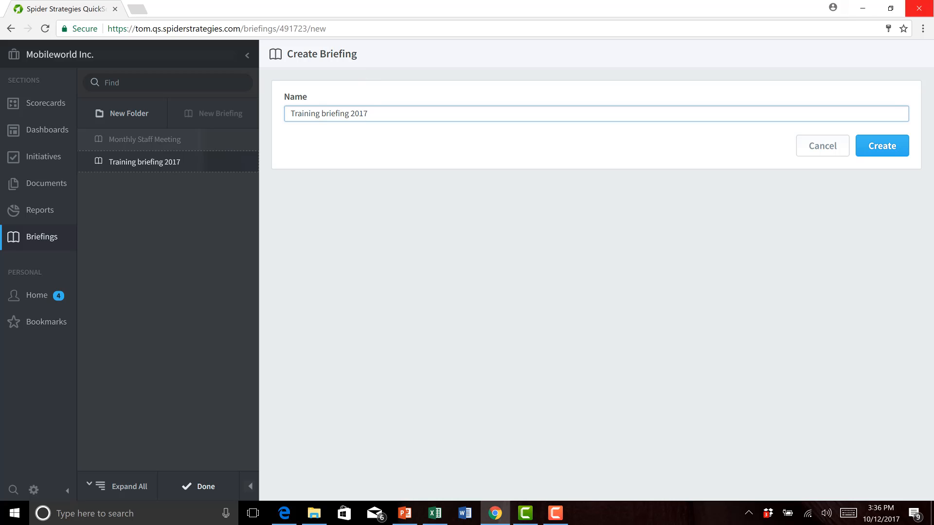
click(885, 150)
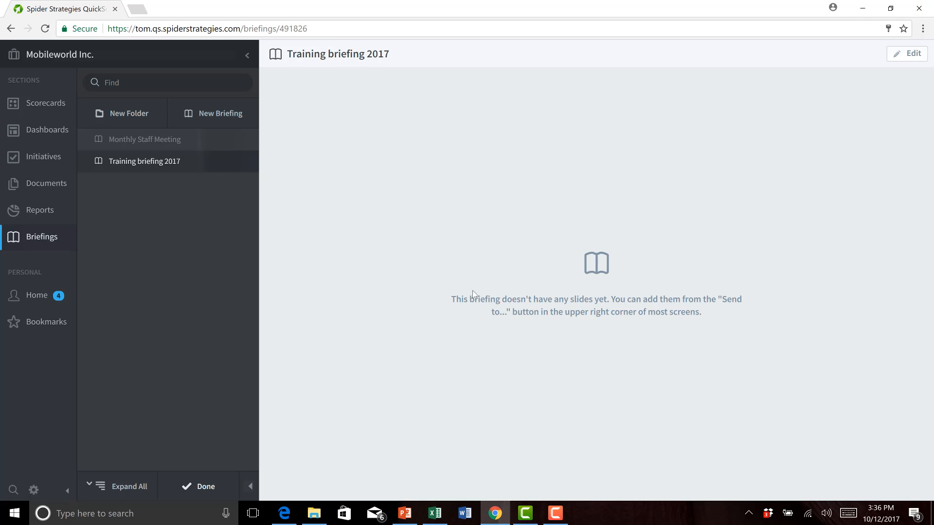
click(207, 488)
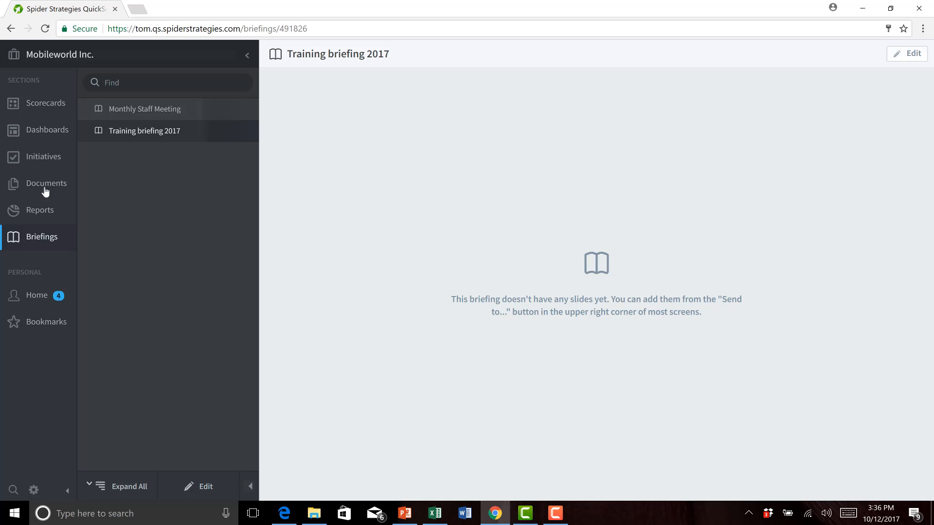
Step: Add the Training Strategy Map 2017 dashboard as a slide to Mobileworld Inc.'s Training briefing 2017
click(42, 129)
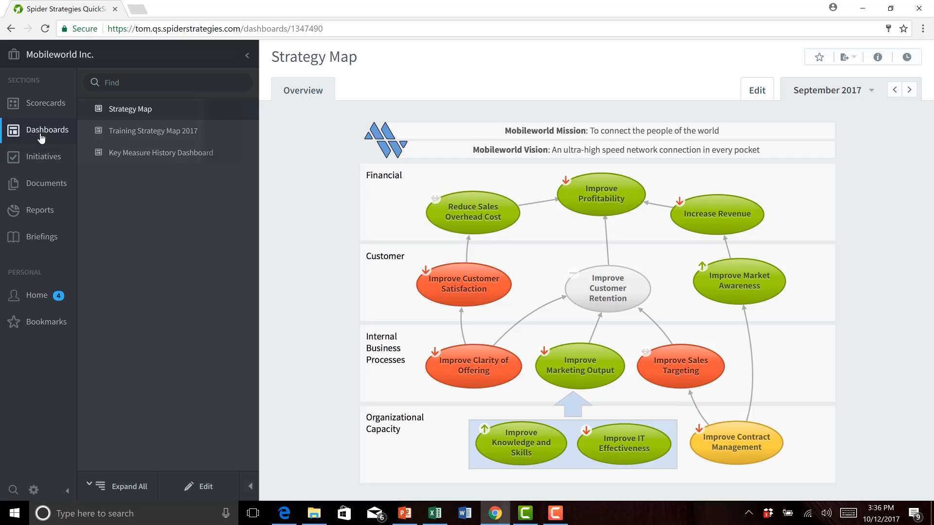
click(148, 138)
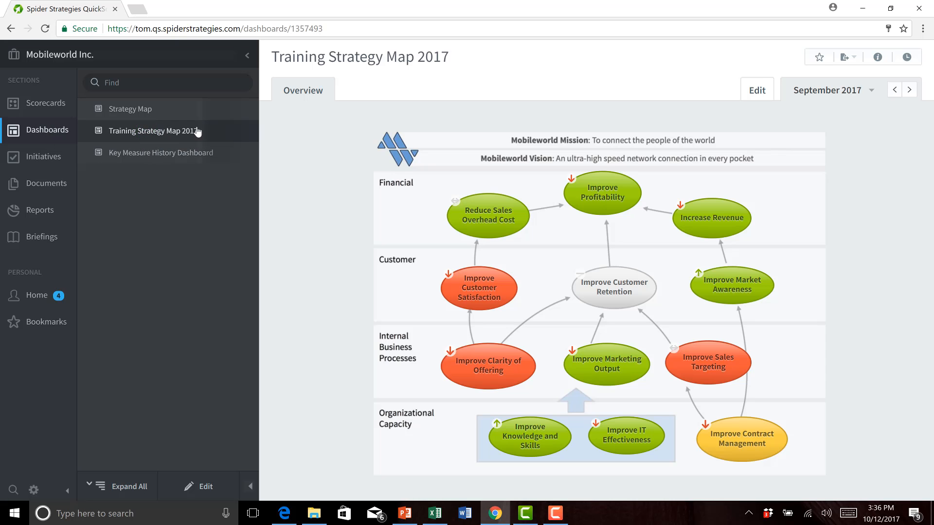
click(853, 57)
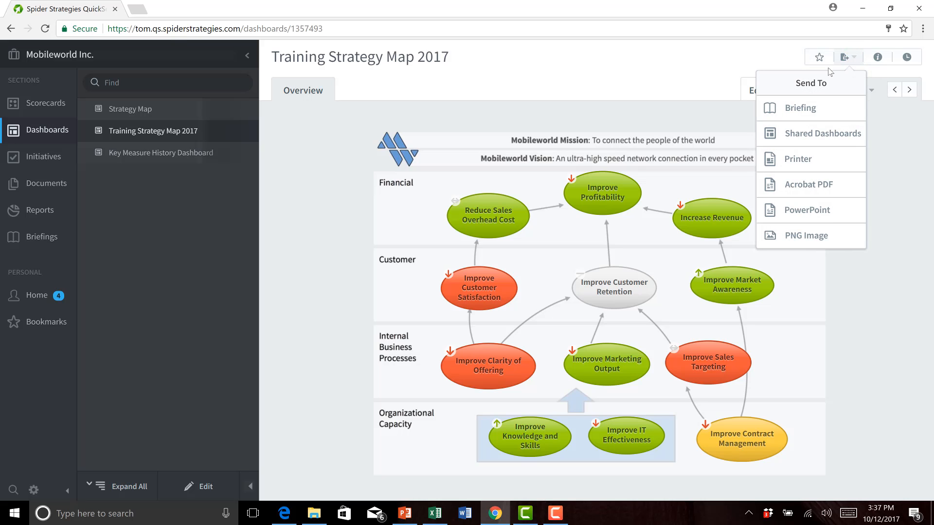
click(810, 109)
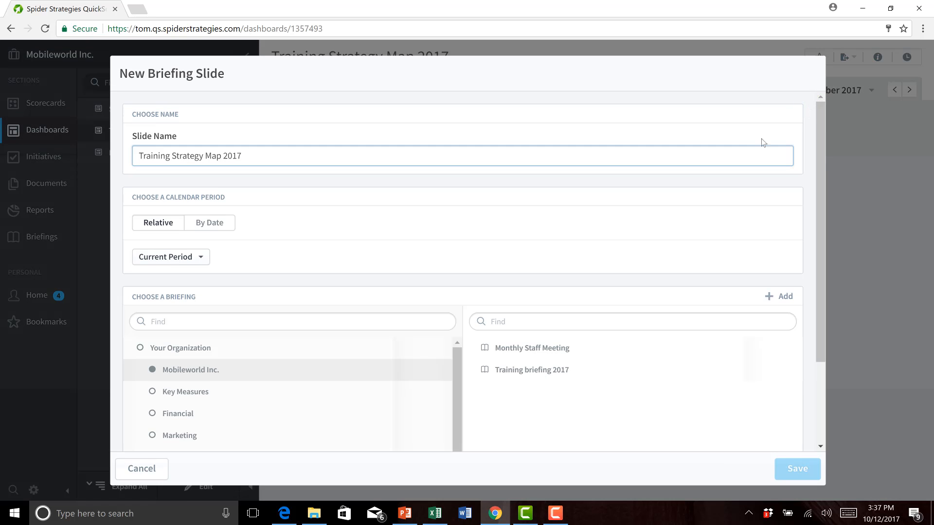
click(207, 373)
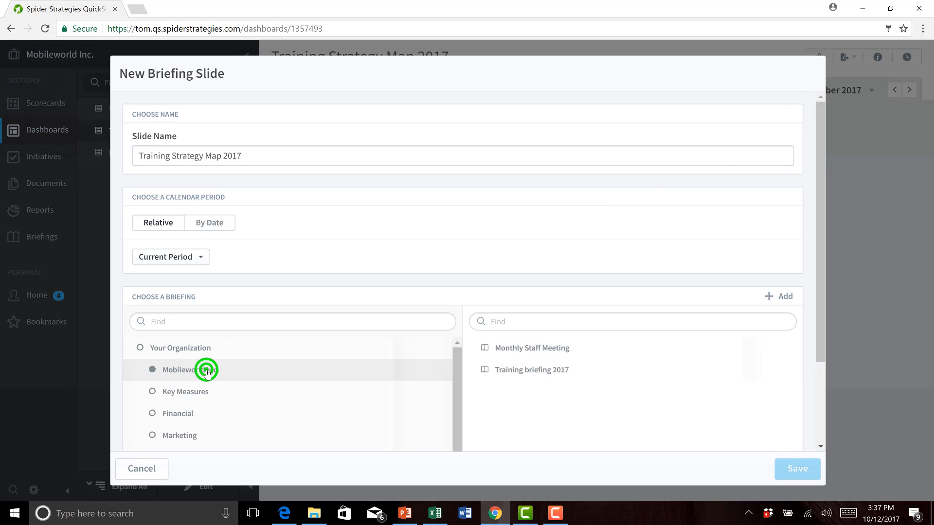
click(507, 374)
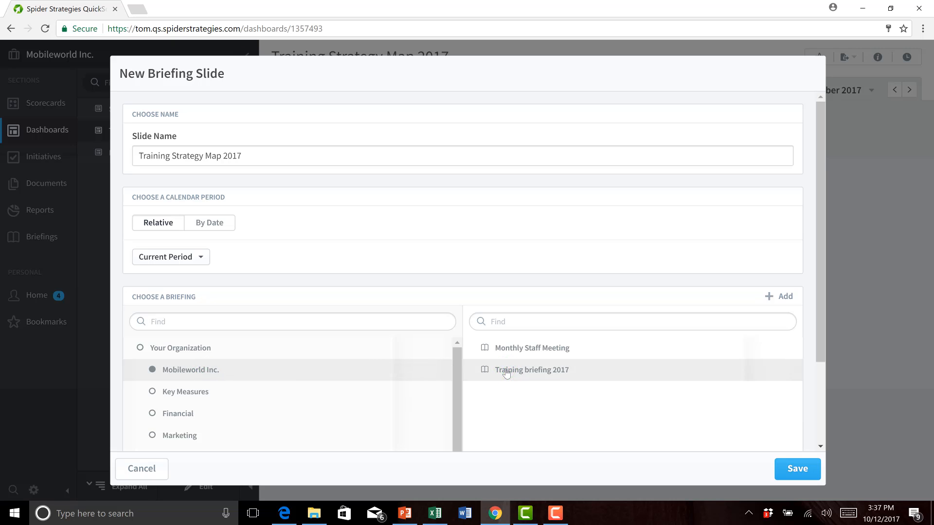
click(798, 469)
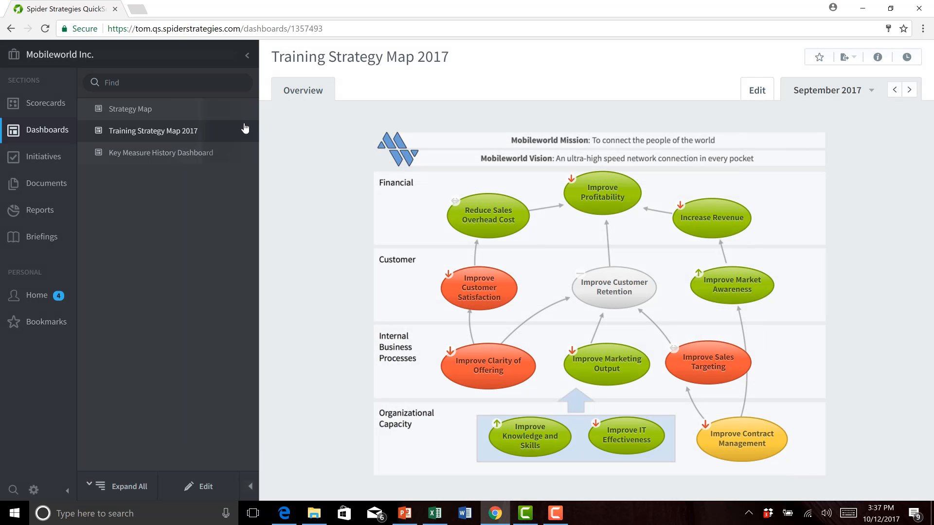
Step: Send the Key Measure History Dashboard to Training briefing 2017 as a new slide
click(125, 156)
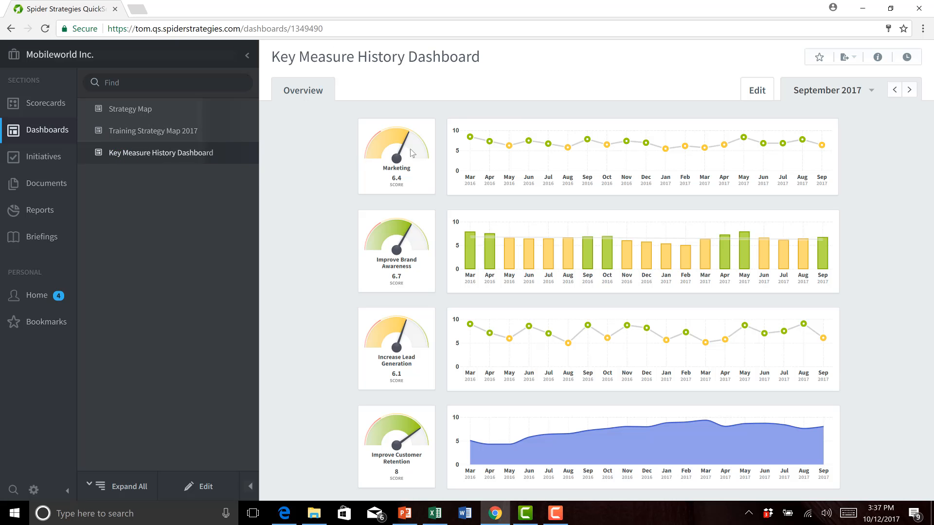
click(850, 57)
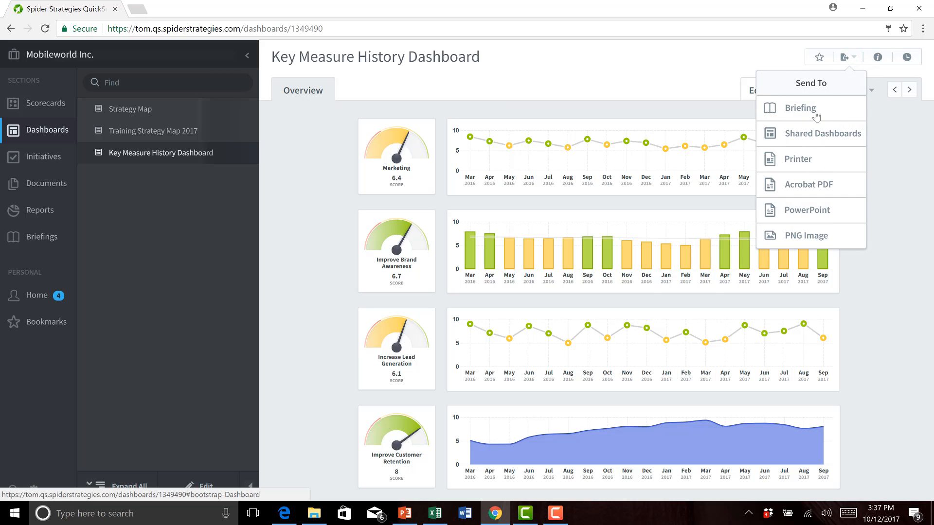
click(816, 113)
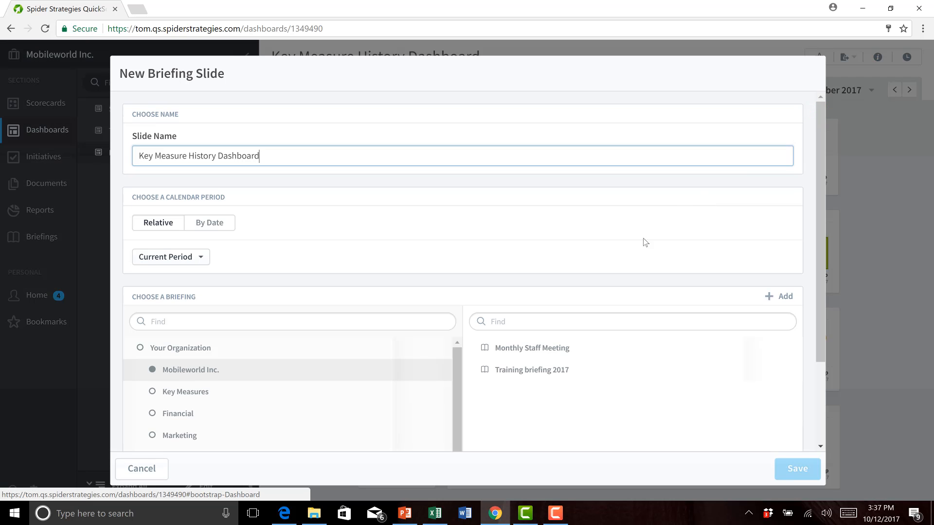
click(521, 372)
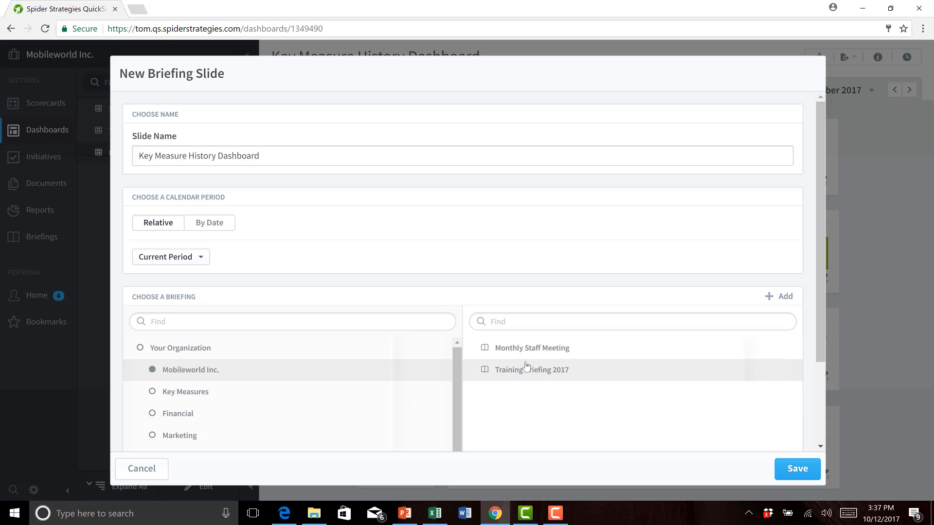
click(798, 469)
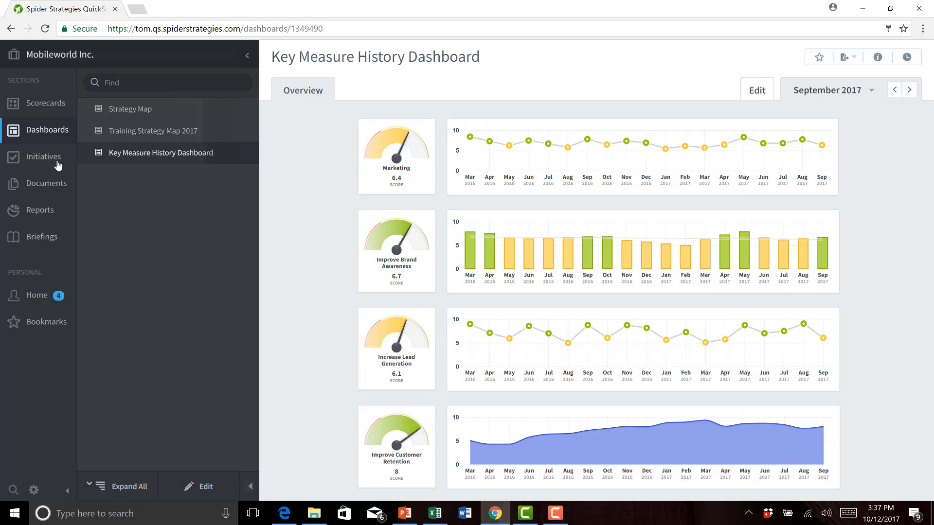
Step: Send the Sales Overview Report to Mobileworld Inc.'s Training briefing 2017 as a new slide for the current period
click(47, 212)
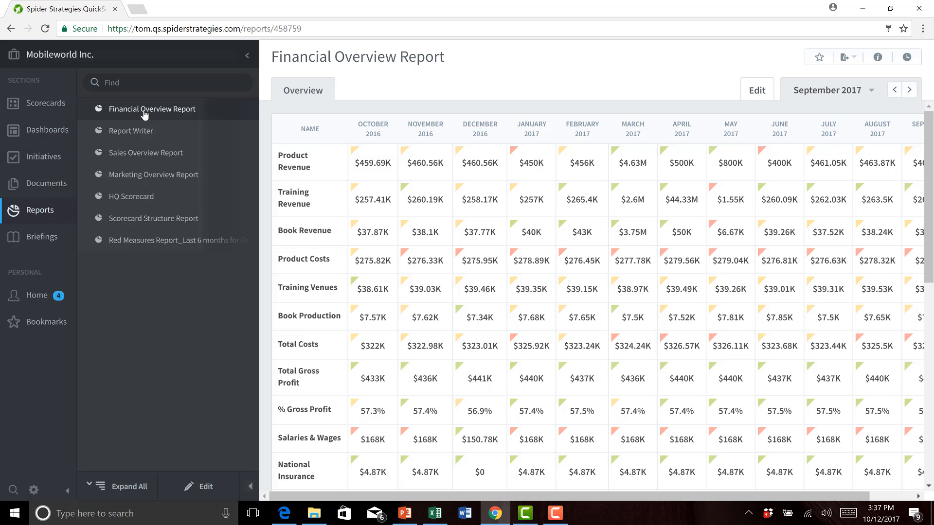
click(148, 156)
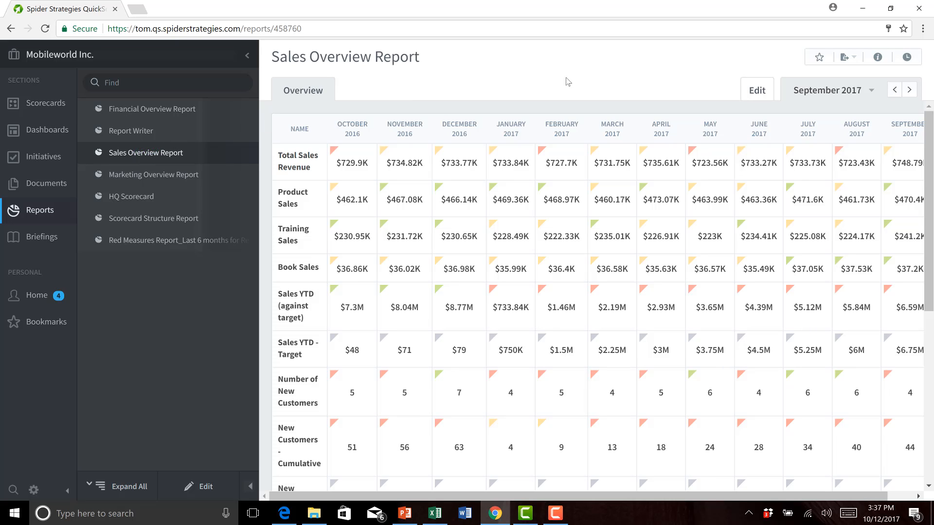
click(846, 59)
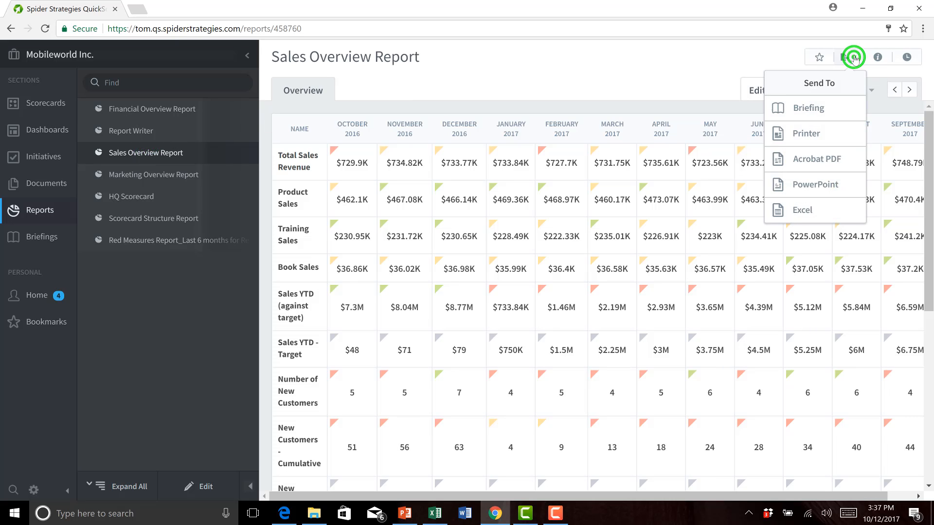
click(800, 108)
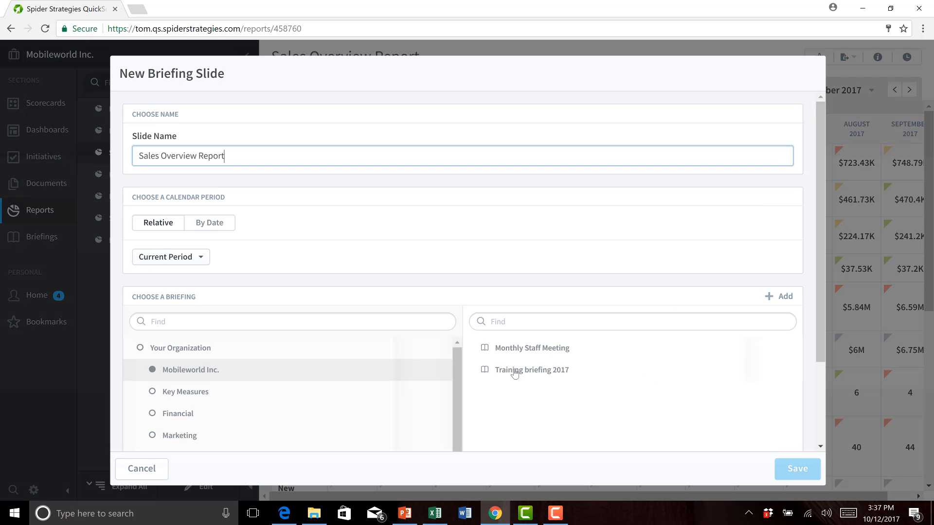
click(536, 368)
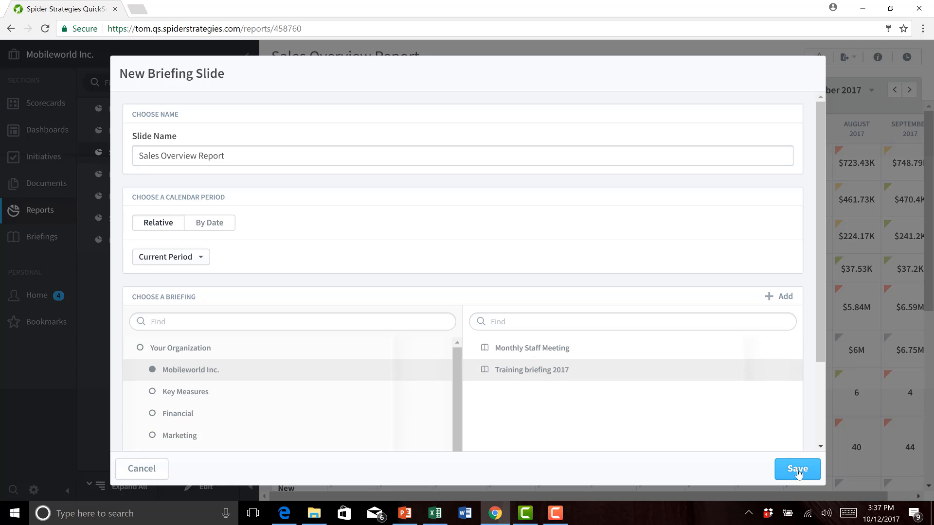
click(795, 470)
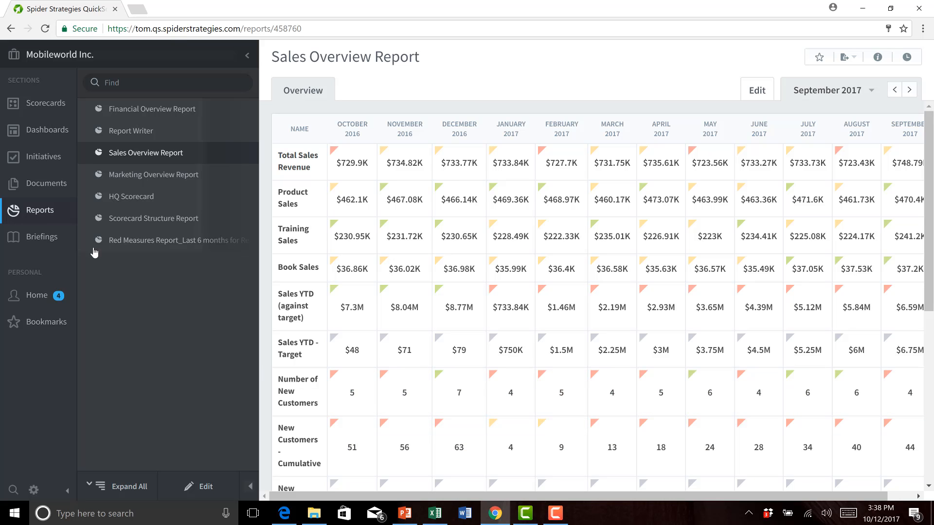
Step: Add the Build a SEO Capability initiative to Training briefing 2017 as a slide, keeping its name and the current period
click(46, 158)
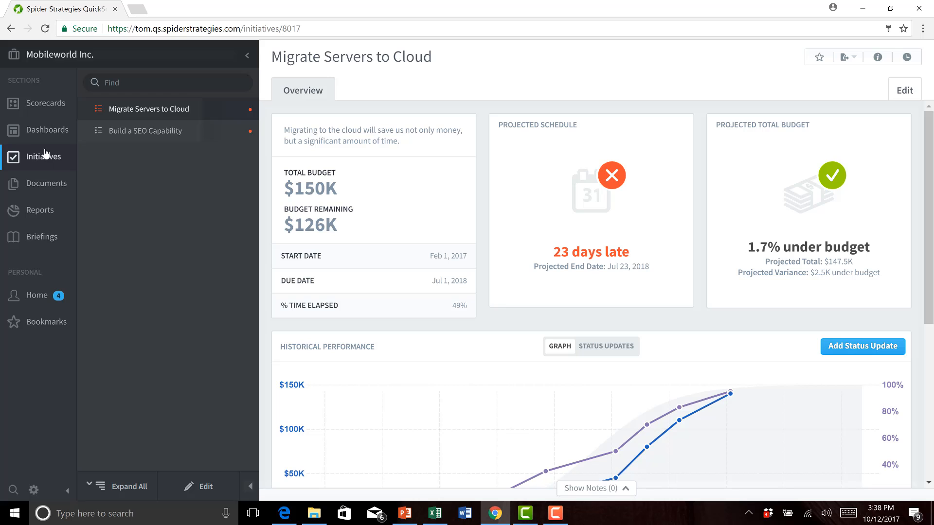
click(141, 108)
click(143, 130)
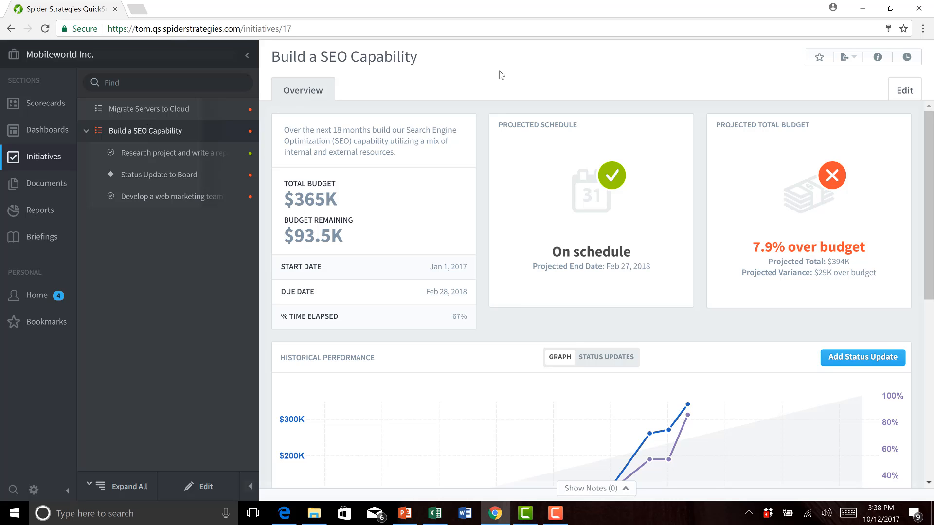
click(851, 57)
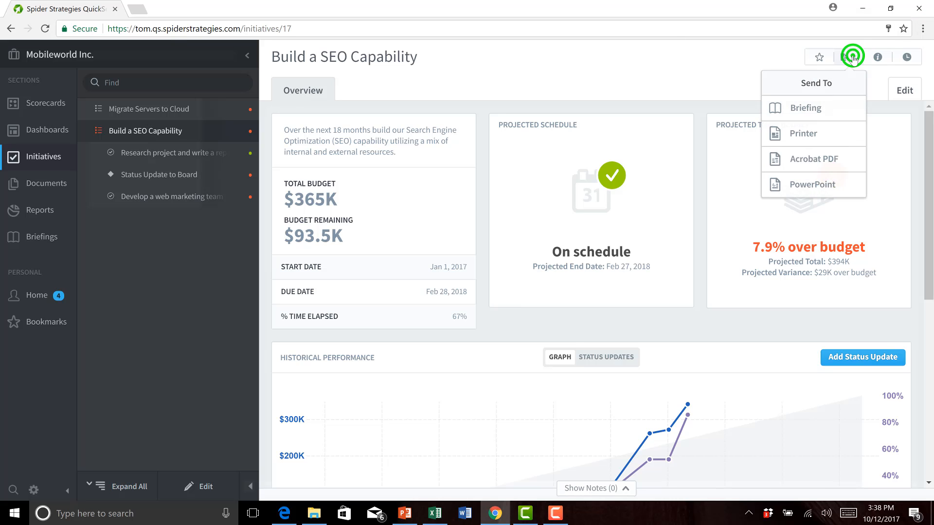
click(806, 109)
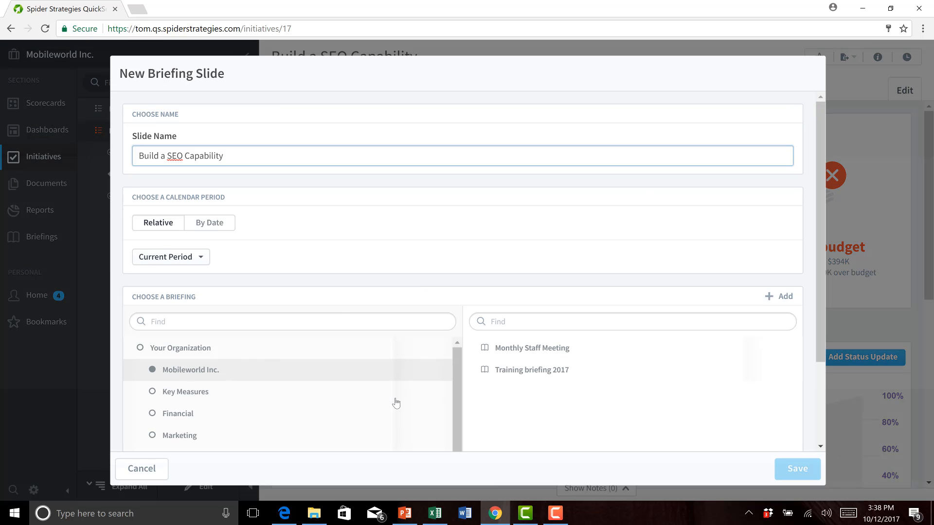
click(523, 371)
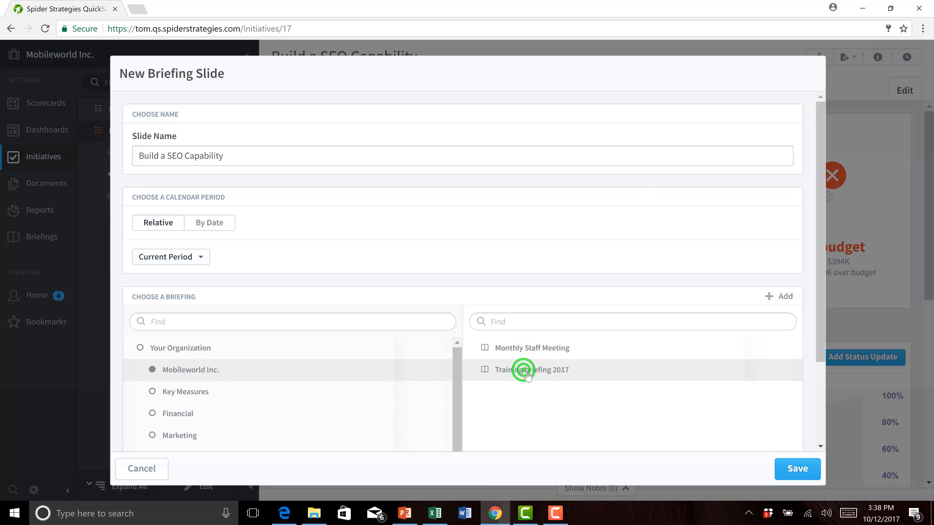
click(801, 471)
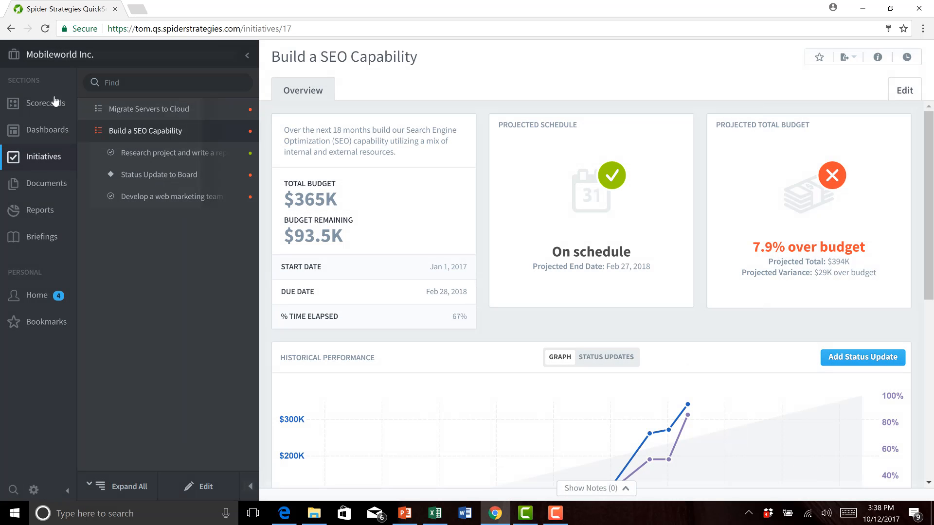
Step: Send the Financial perspective of the Mobileworld Balanced Scorecard to Training briefing 2017 as a new slide
click(43, 108)
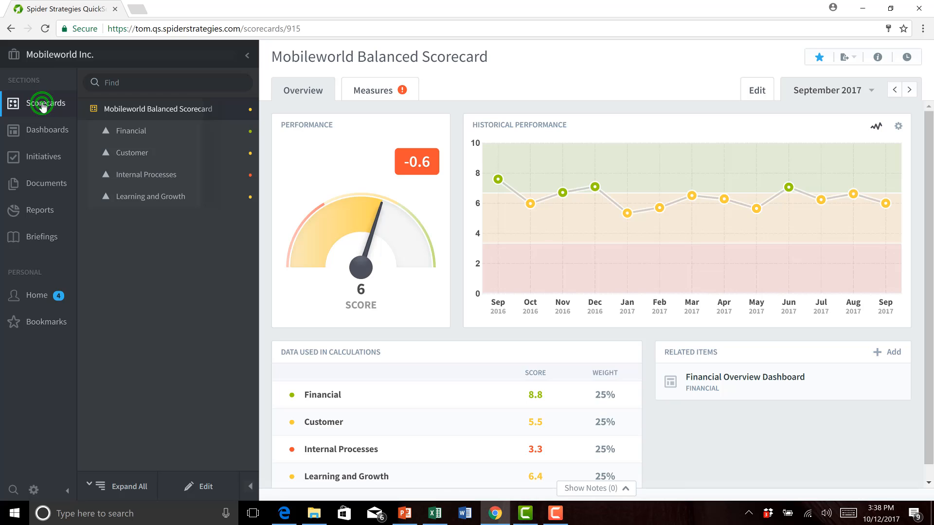
click(137, 137)
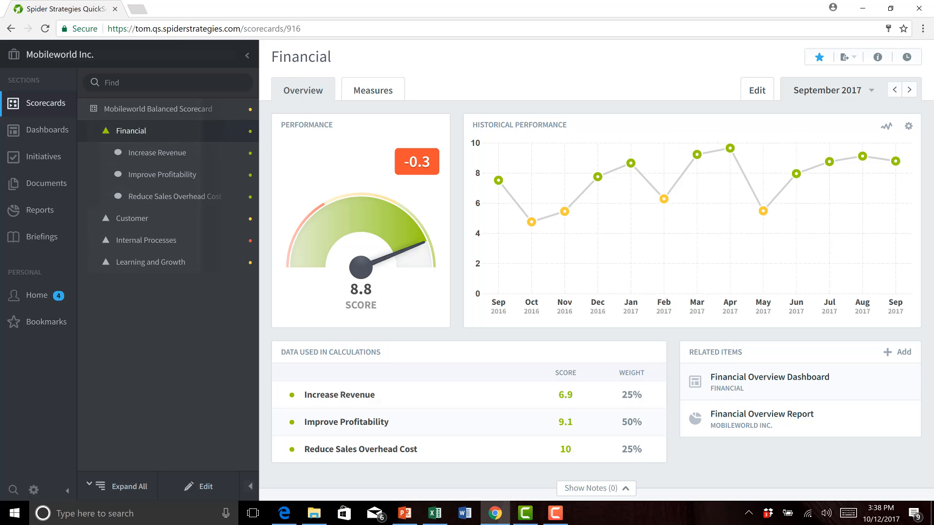
click(854, 58)
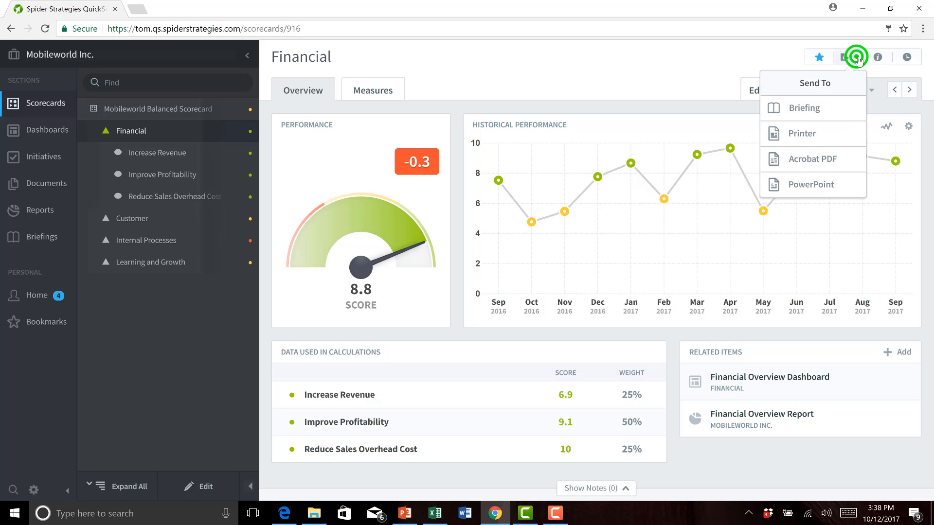
click(799, 107)
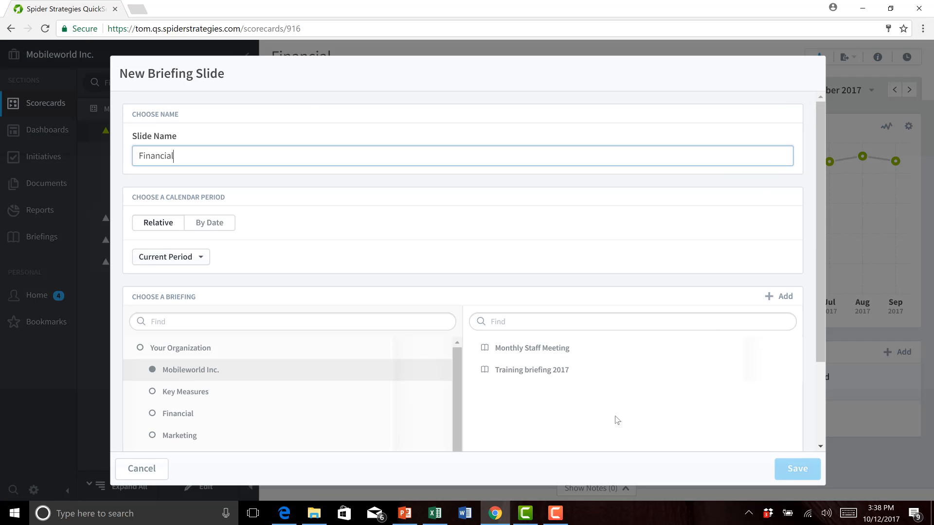
click(510, 374)
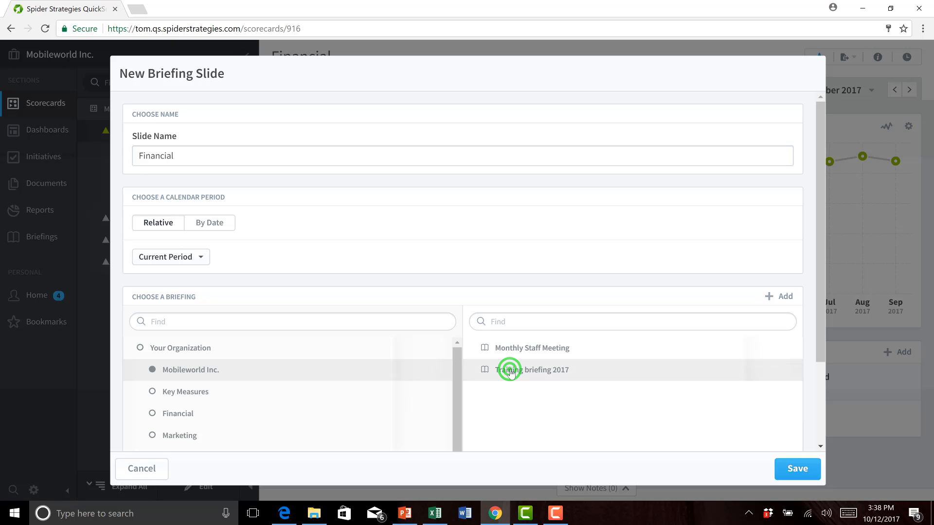
click(792, 469)
click(793, 470)
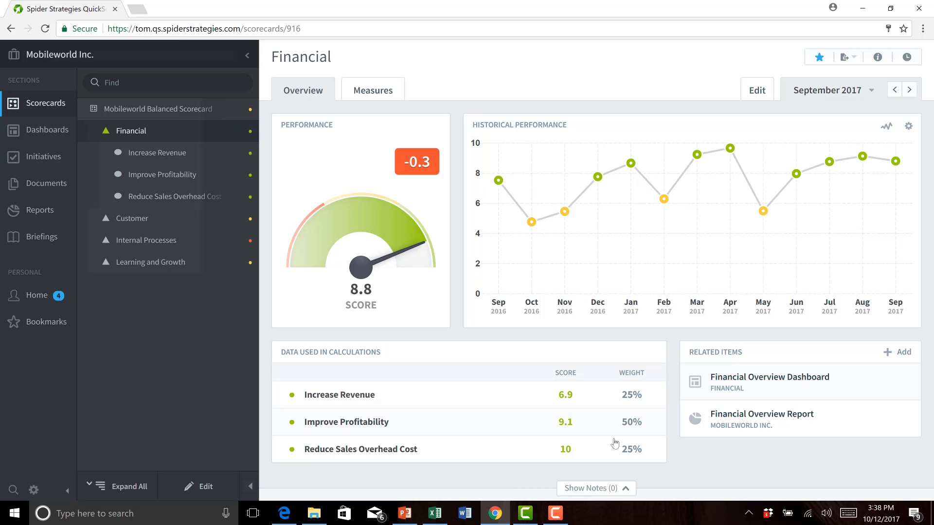
Step: Review the slides of Training briefing 2017 from the Training Strategy Map 2017 through Financial, and return to the Sales Overview Report slide
click(37, 238)
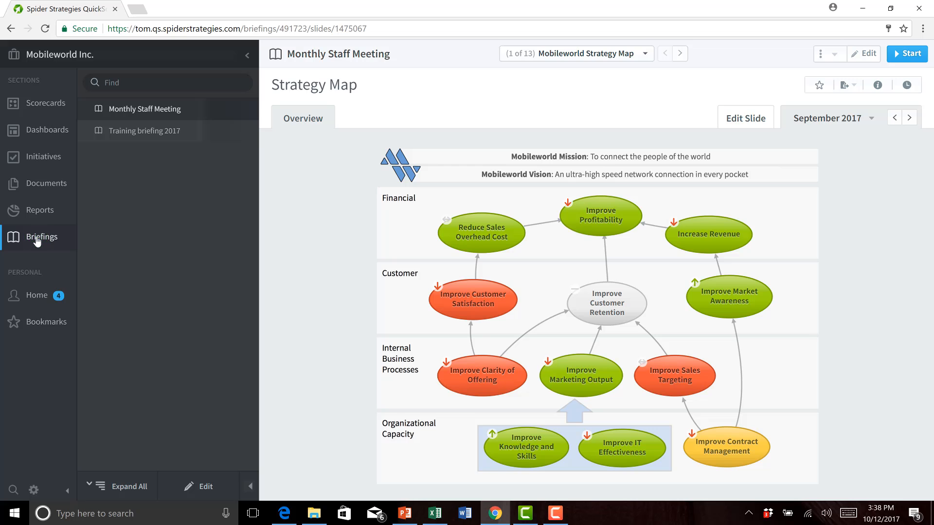
click(138, 137)
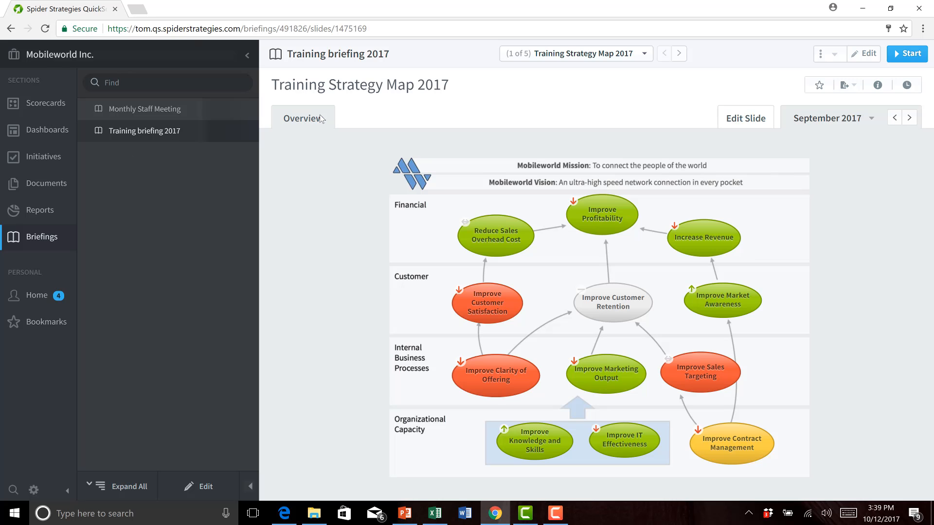
click(645, 54)
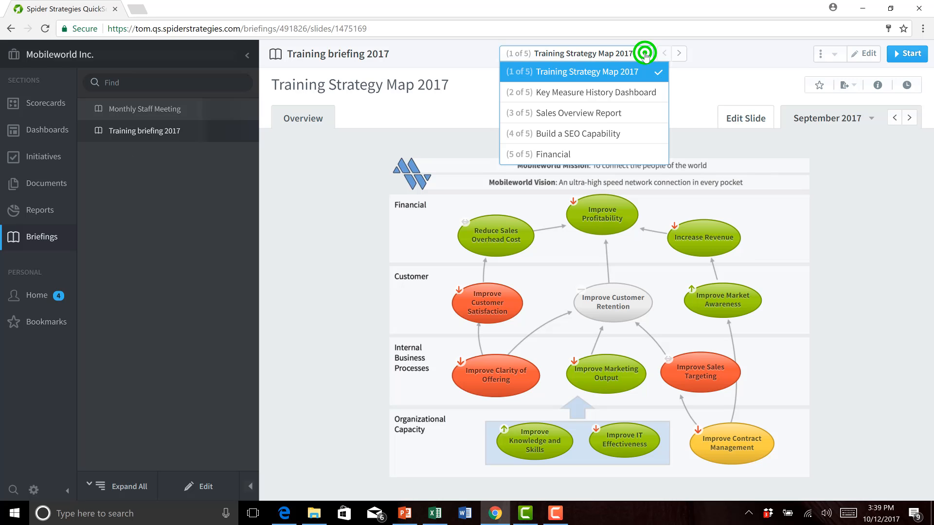
click(644, 53)
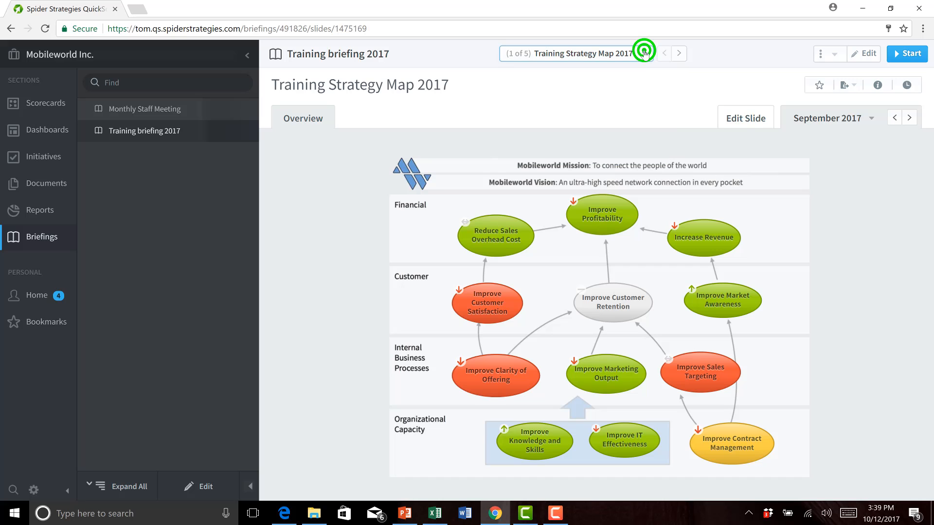
click(679, 55)
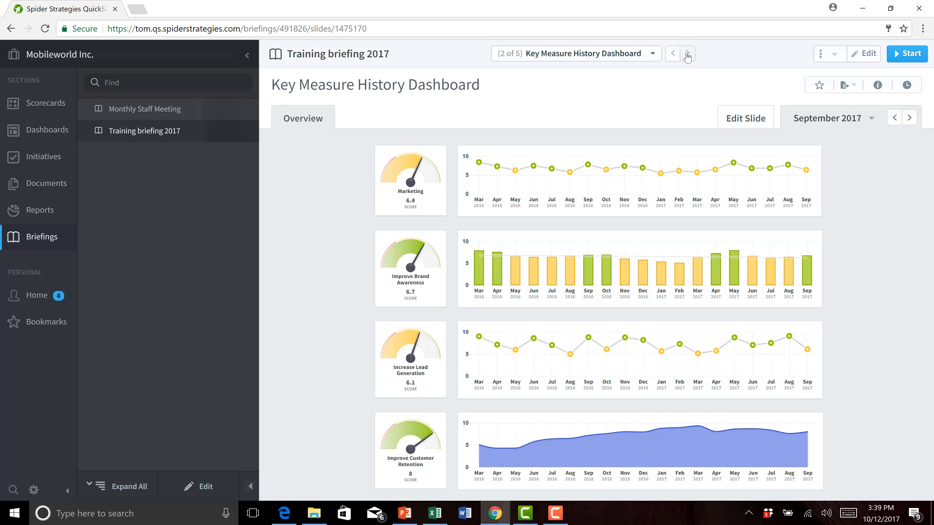
click(686, 54)
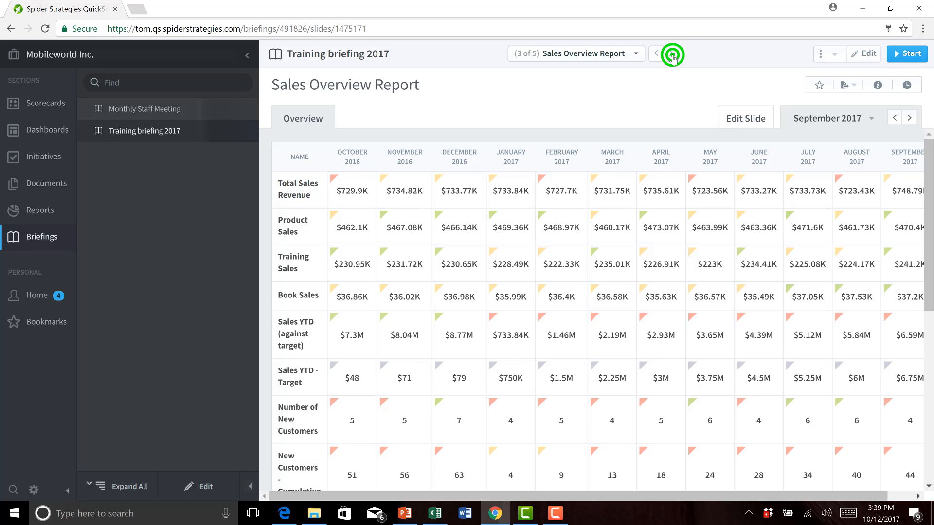
click(672, 55)
click(672, 55)
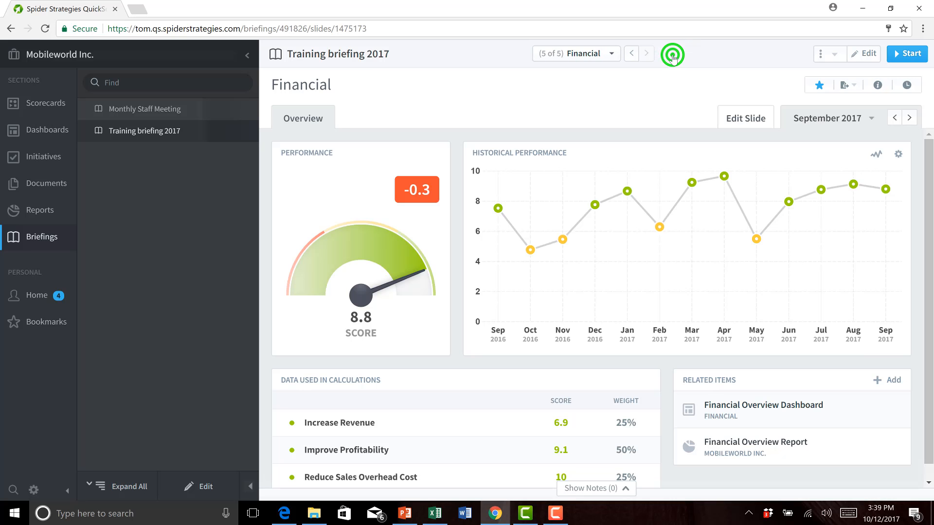
click(612, 53)
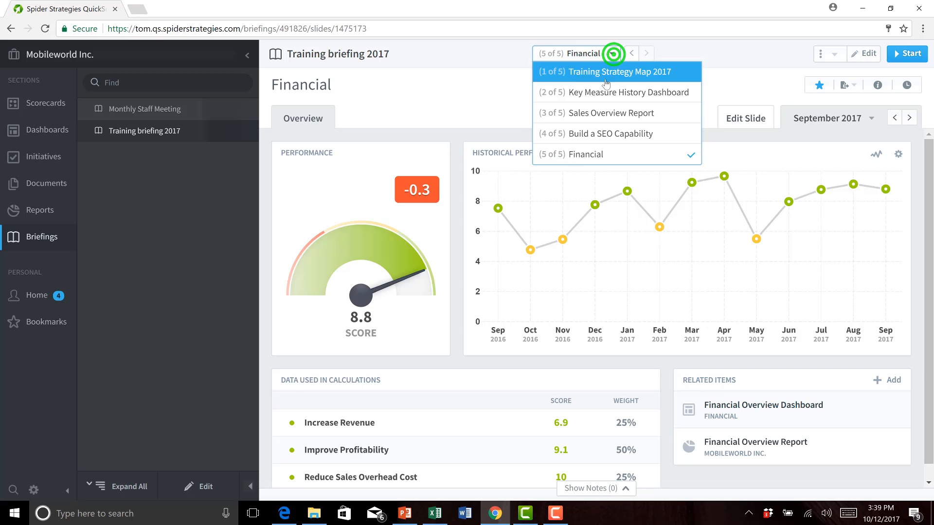
click(604, 113)
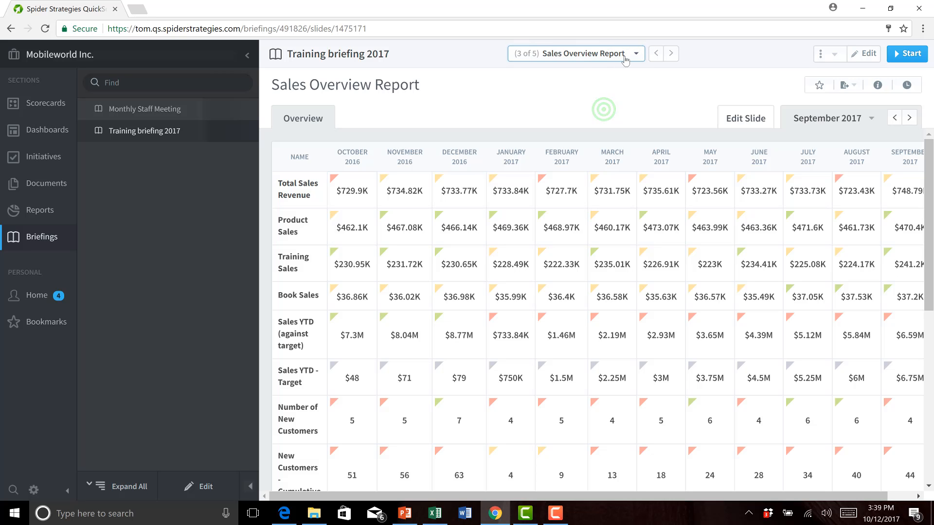